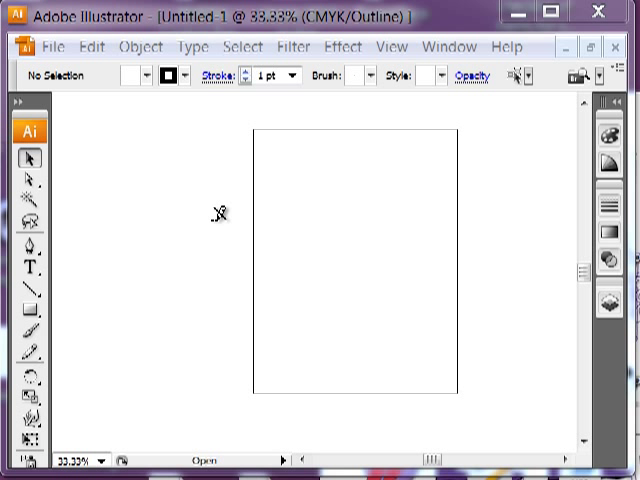
- Show the Brushes panel via the Window menu, reposition it higher, and reach its flyout options
{"action": "left_click", "coordinate": [446, 50]}
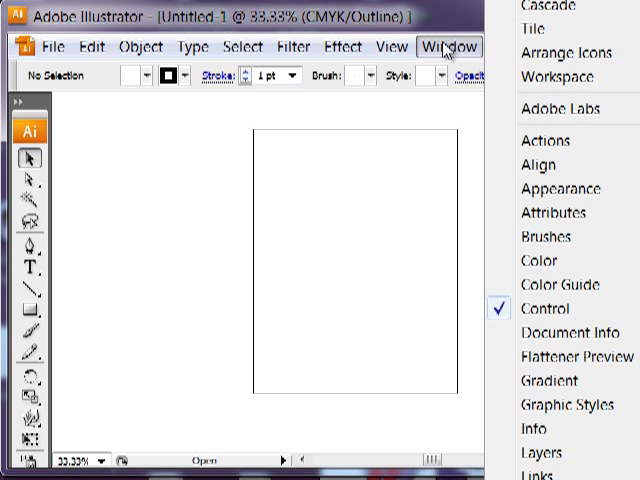
{"action": "left_click", "coordinate": [548, 237]}
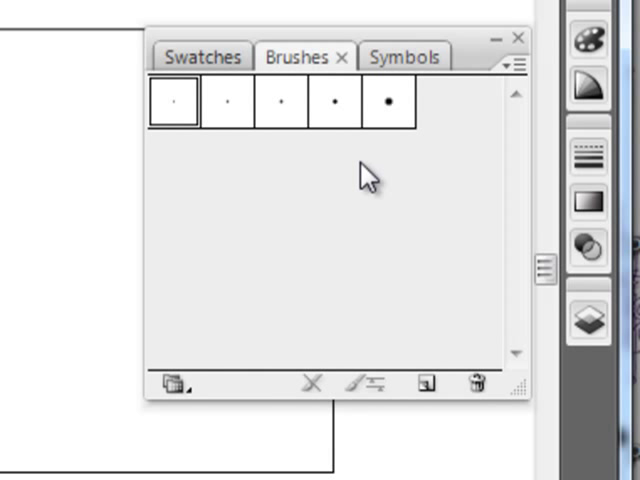
{"action": "left_click_drag", "start_coordinate": [472, 55], "coordinate": [392, 14]}
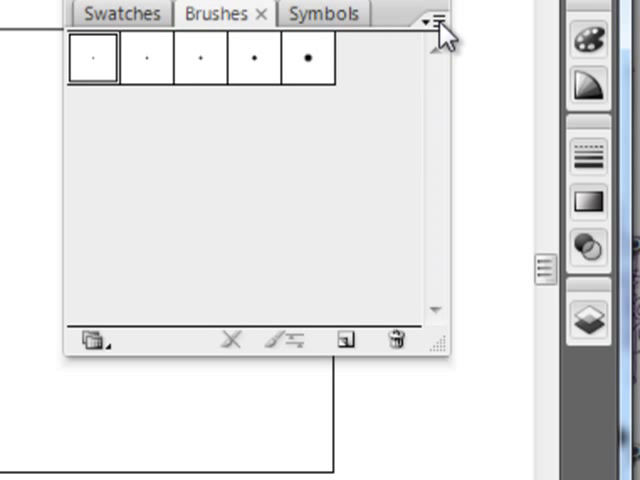
{"action": "left_click", "coordinate": [440, 22]}
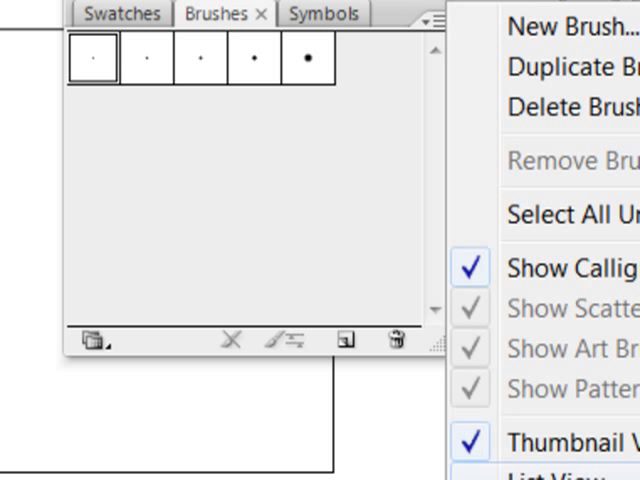
- Switch the brushes to List View and select Inking Brush -Fine-, then Inking Brush medium
{"action": "left_click", "coordinate": [560, 472]}
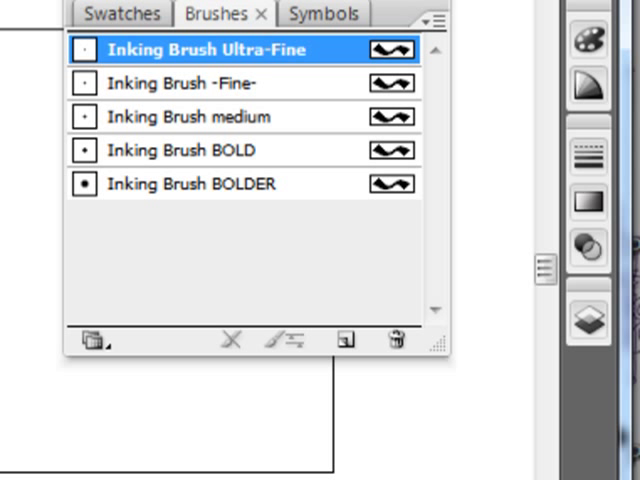
{"action": "left_click", "coordinate": [308, 90]}
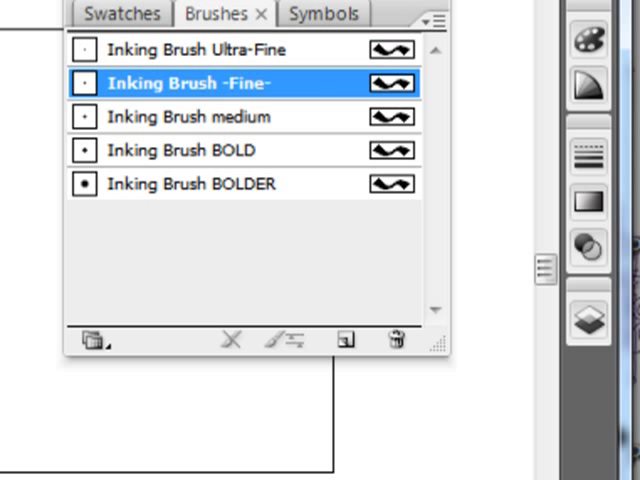
{"action": "left_click", "coordinate": [205, 118]}
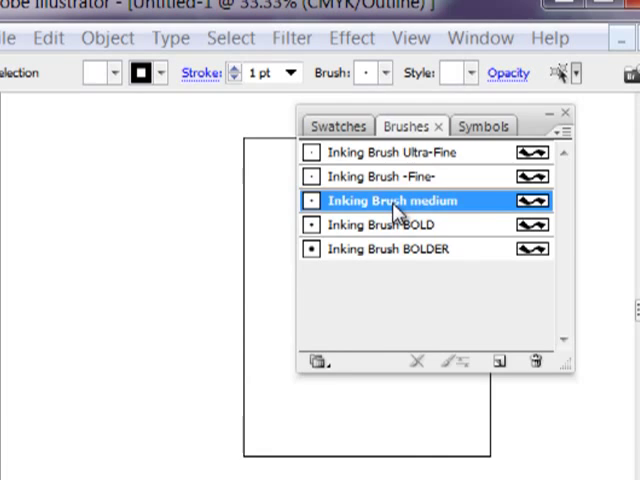
{"action": "double_click", "coordinate": [197, 117]}
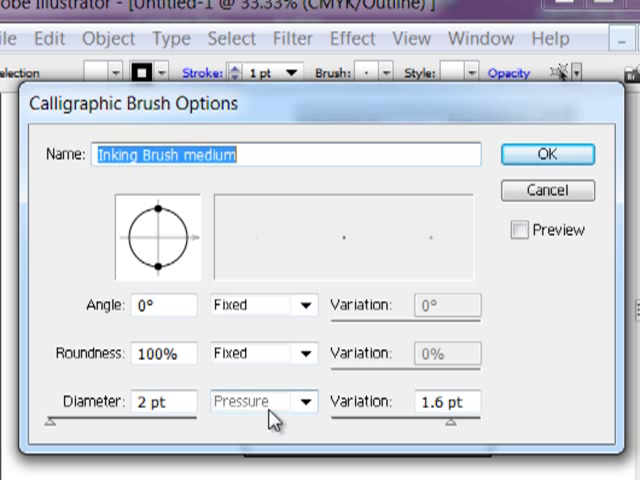
{"action": "left_click", "coordinate": [545, 155]}
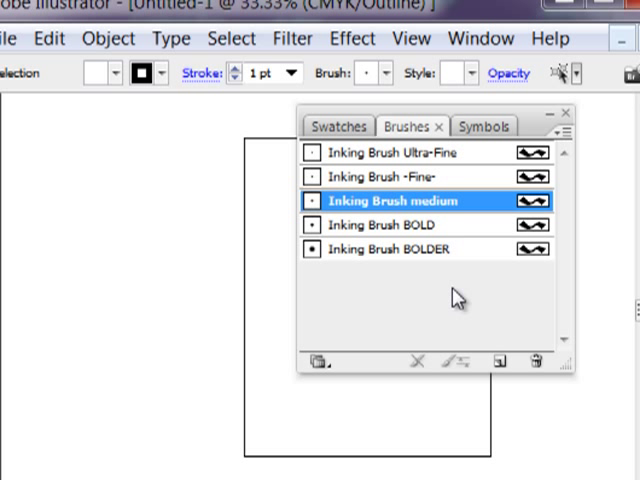
- Replace the Brushes panel with Graphic Styles shown in Large List View
{"action": "left_click", "coordinate": [571, 122]}
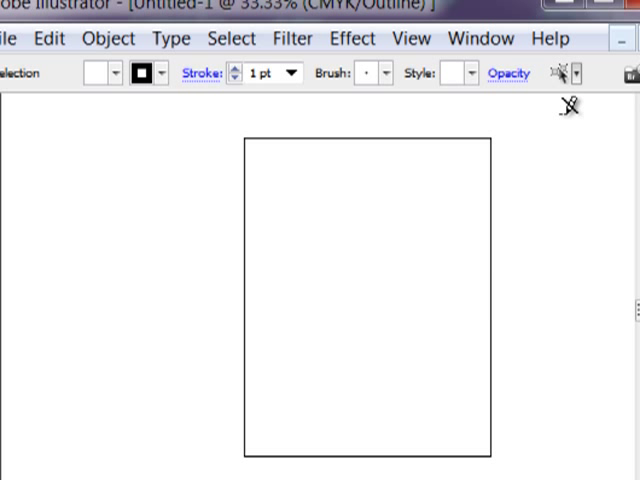
{"action": "left_click", "coordinate": [480, 40]}
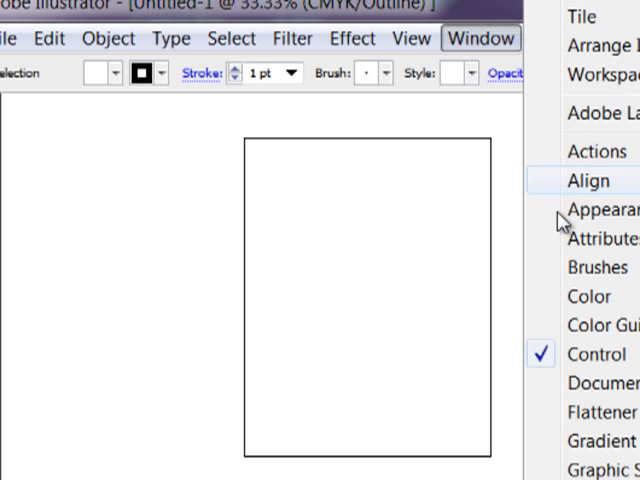
{"action": "left_click", "coordinate": [598, 470]}
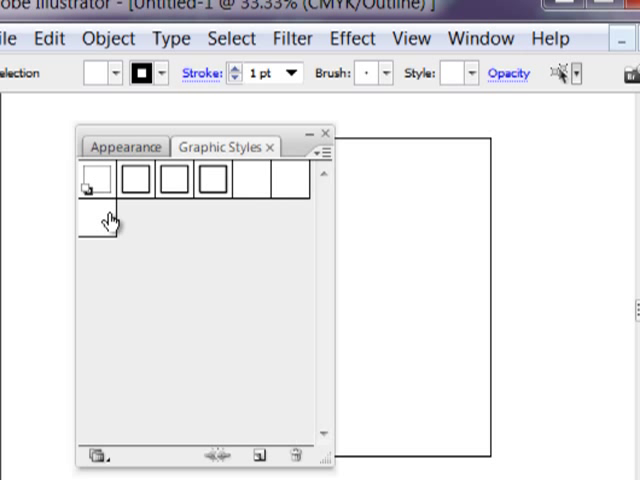
{"action": "left_click", "coordinate": [325, 153]}
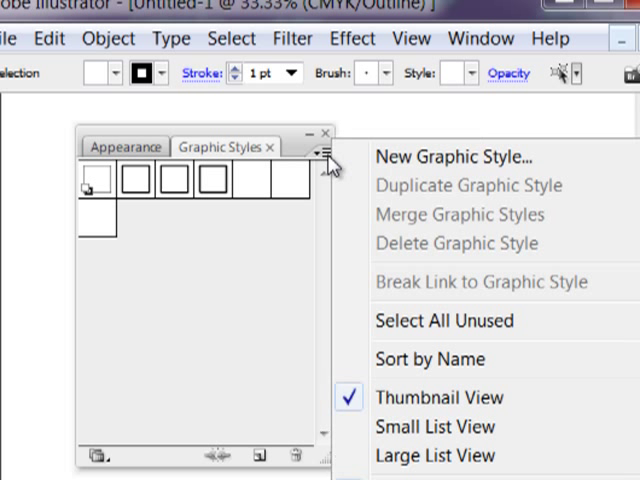
{"action": "left_click", "coordinate": [406, 458]}
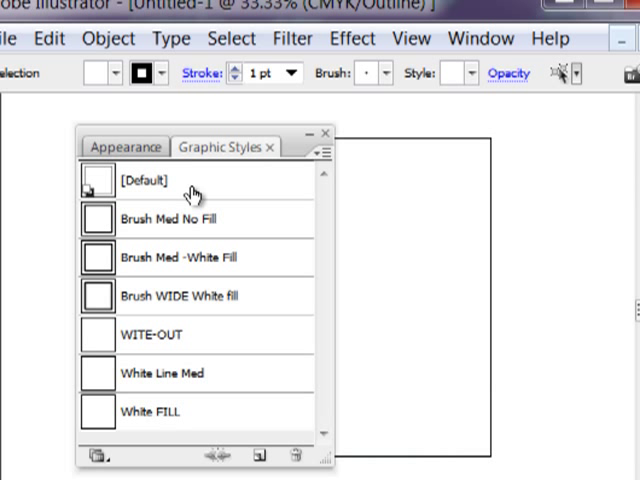
- Select Brush WIDE White fill, review its Graphic Style Options, and dismiss them unchanged
{"action": "left_click", "coordinate": [175, 300]}
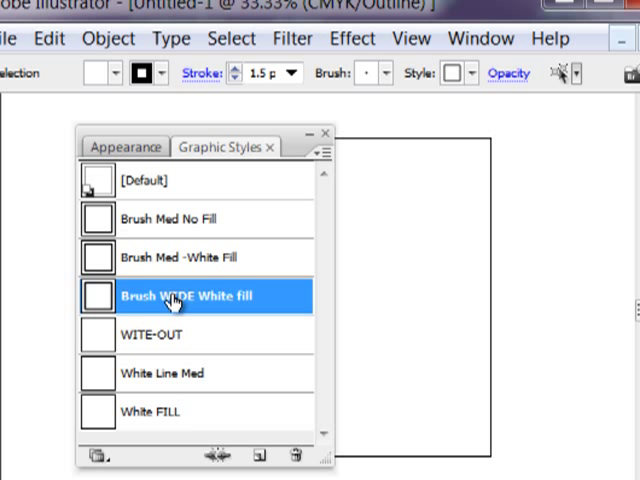
{"action": "double_click", "coordinate": [175, 300]}
{"action": "left_click", "coordinate": [484, 302]}
{"action": "left_click", "coordinate": [327, 137]}
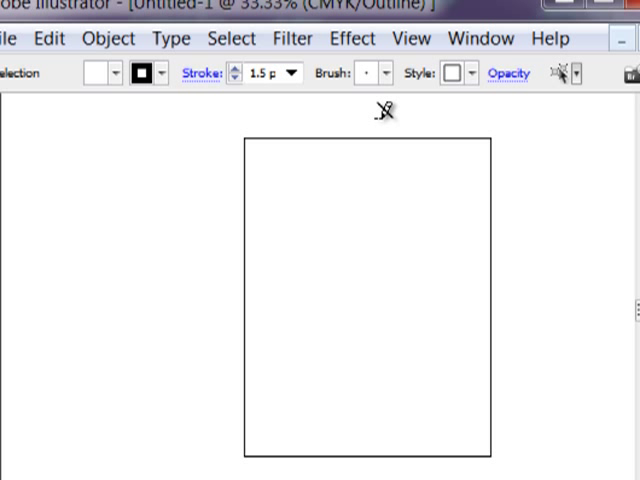
{"action": "left_click", "coordinate": [478, 40]}
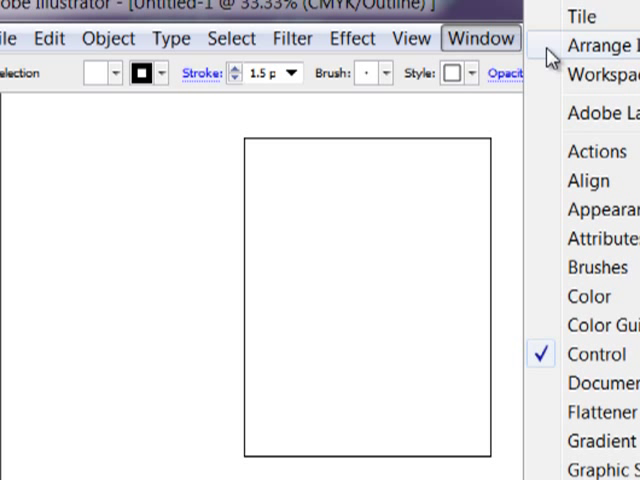
{"action": "left_click", "coordinate": [427, 340]}
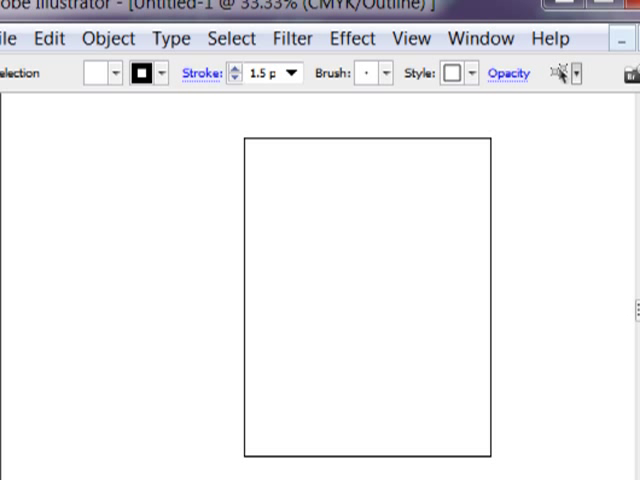